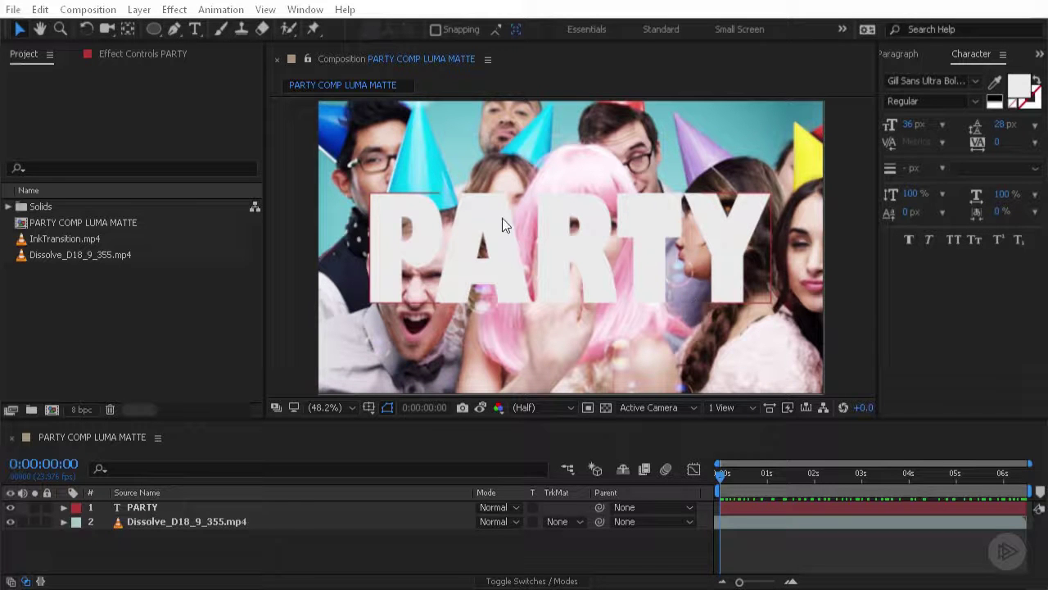
- Move the PARTY text layer below the Dissolve_D18_9_355.mp4 layer and turn on Preserve Underlying Transparency for the footage
{"action": "left_click", "coordinate": [562, 354]}
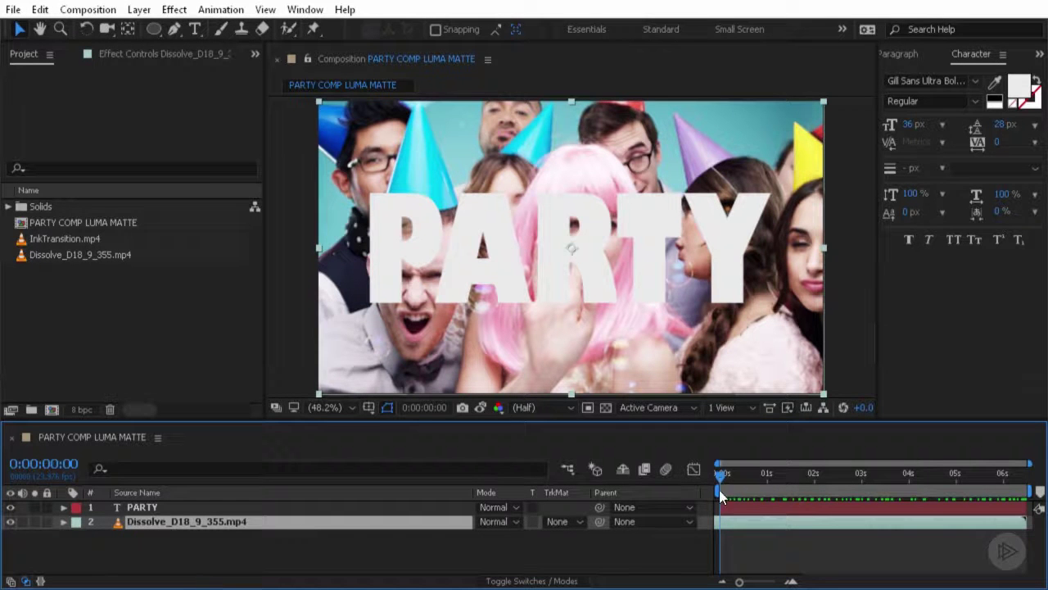
{"action": "key", "text": "space"}
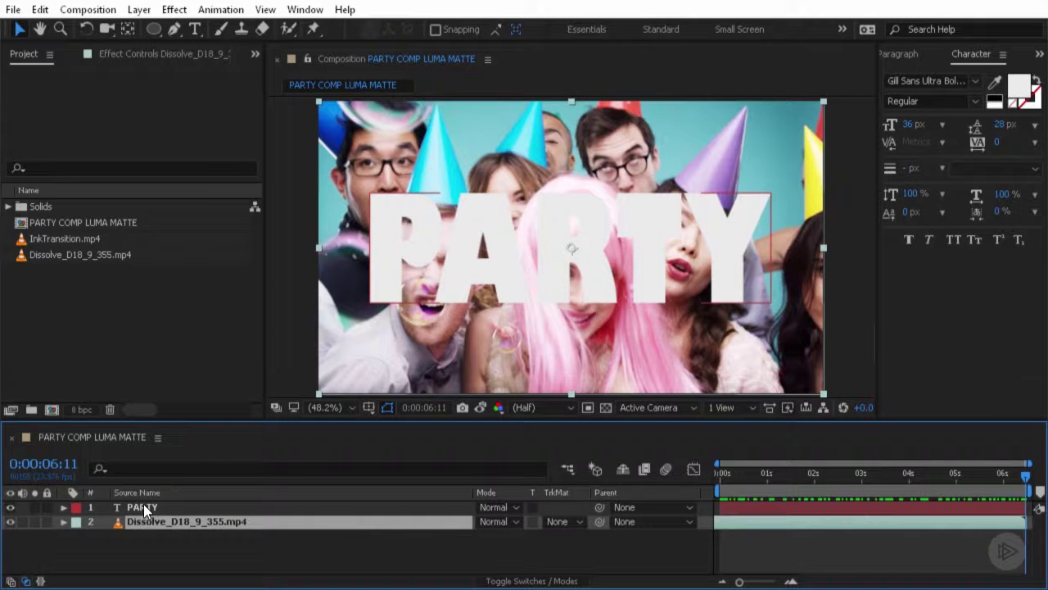
{"action": "left_click_drag", "start_coordinate": [143, 503], "coordinate": [144, 539]}
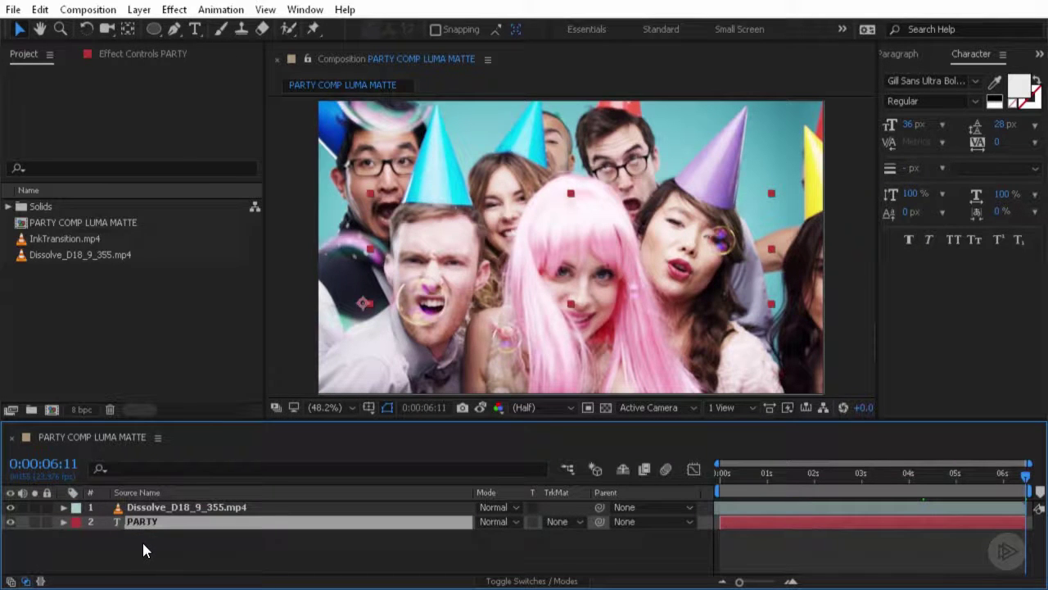
{"action": "left_click", "coordinate": [283, 553]}
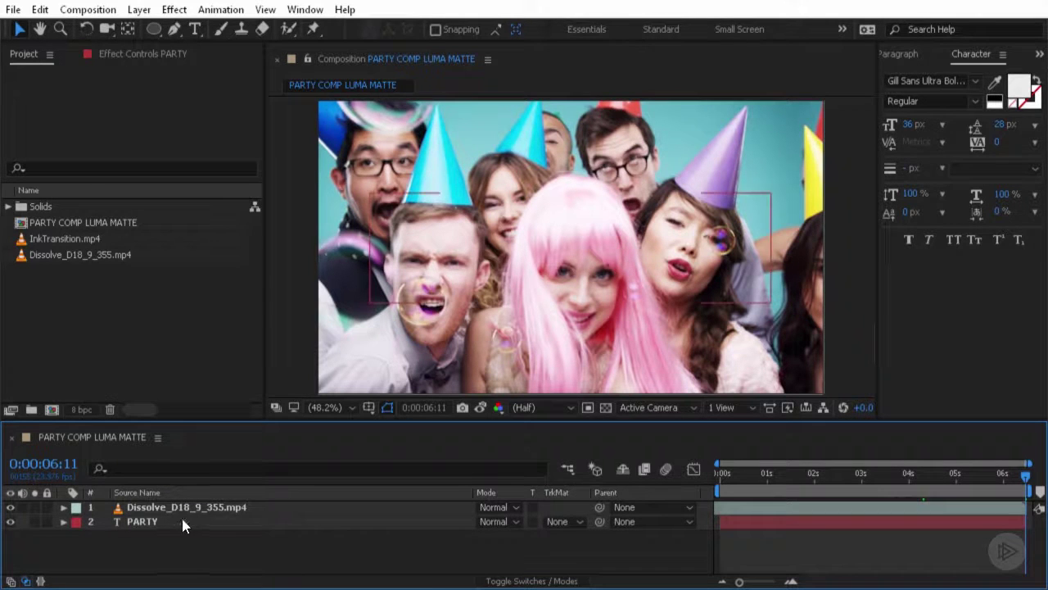
{"action": "left_click", "coordinate": [153, 524]}
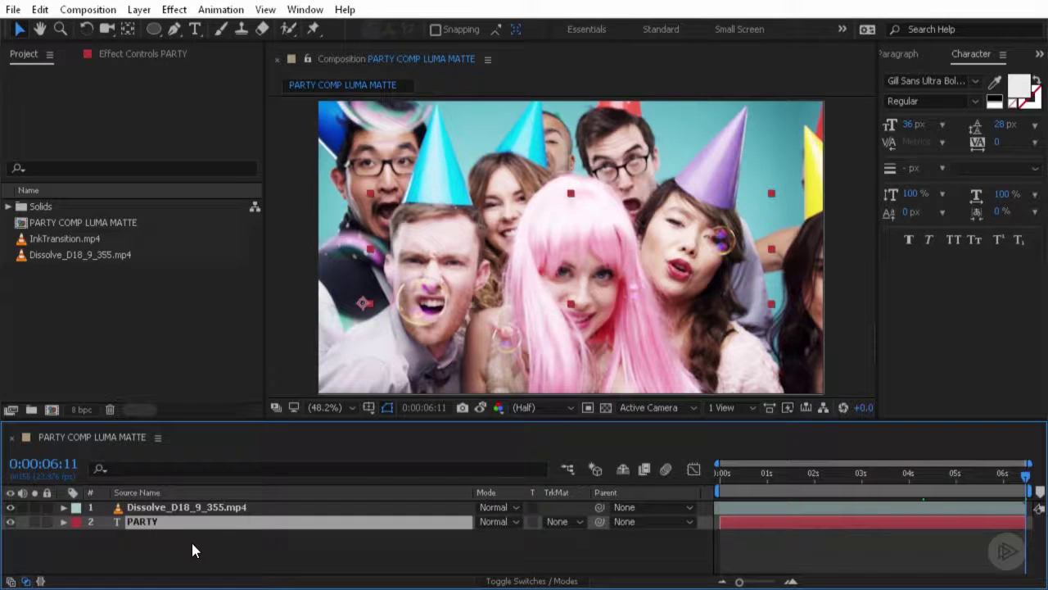
{"action": "left_click", "coordinate": [533, 506]}
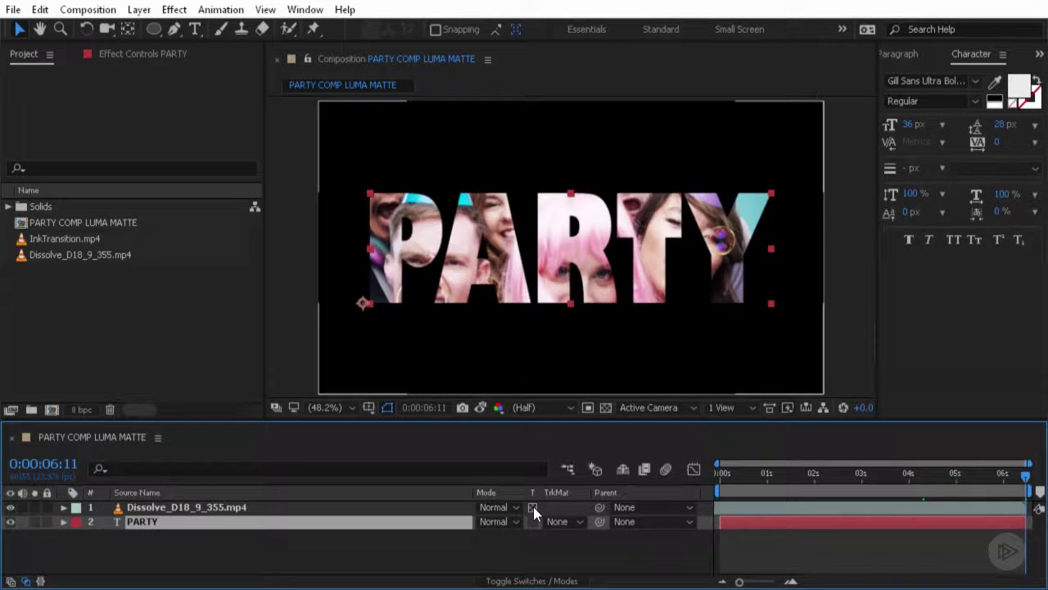
- Play back the footage-filled PARTY title and park the playhead at 0:00:01:07
{"action": "key", "text": "space"}
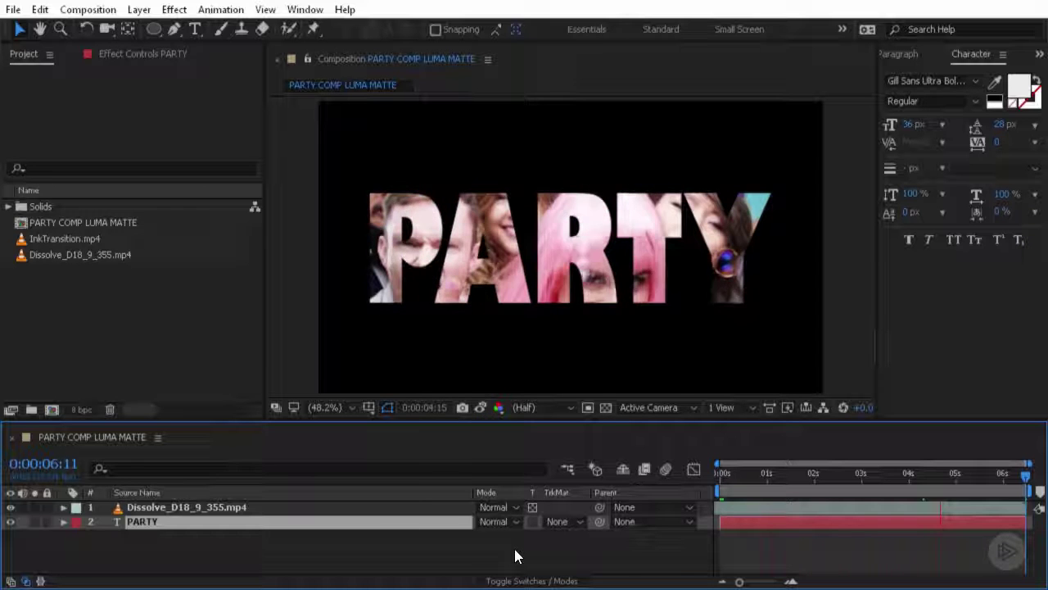
{"action": "left_click", "coordinate": [466, 546]}
{"action": "left_click", "coordinate": [781, 475]}
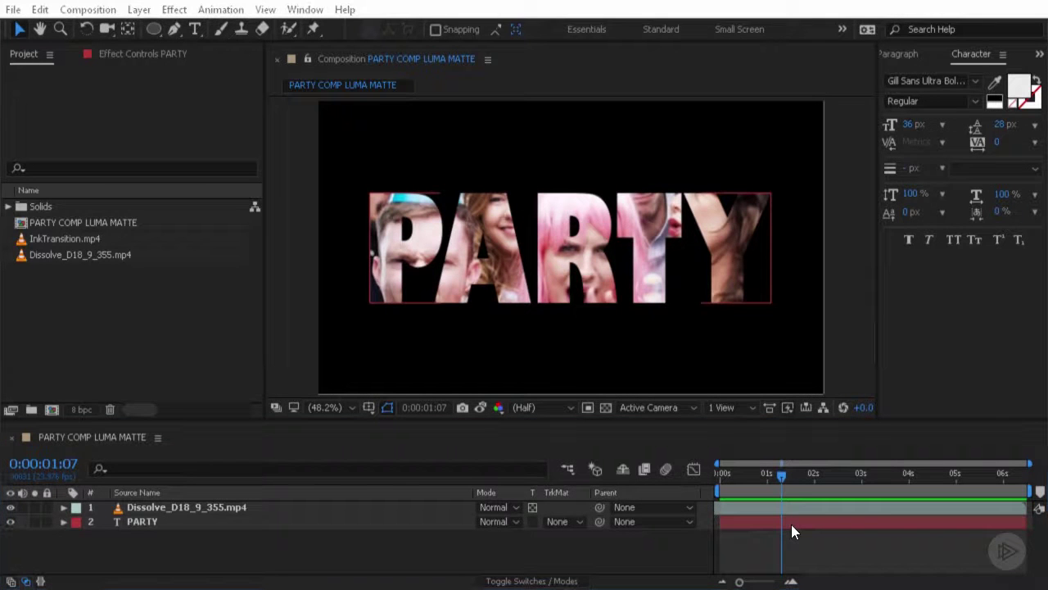
- Add InkTransition.mp4 and a second copy of Dissolve_D18_9_355.mp4 above the existing layers, with the ink clip on top
{"action": "left_click", "coordinate": [86, 242]}
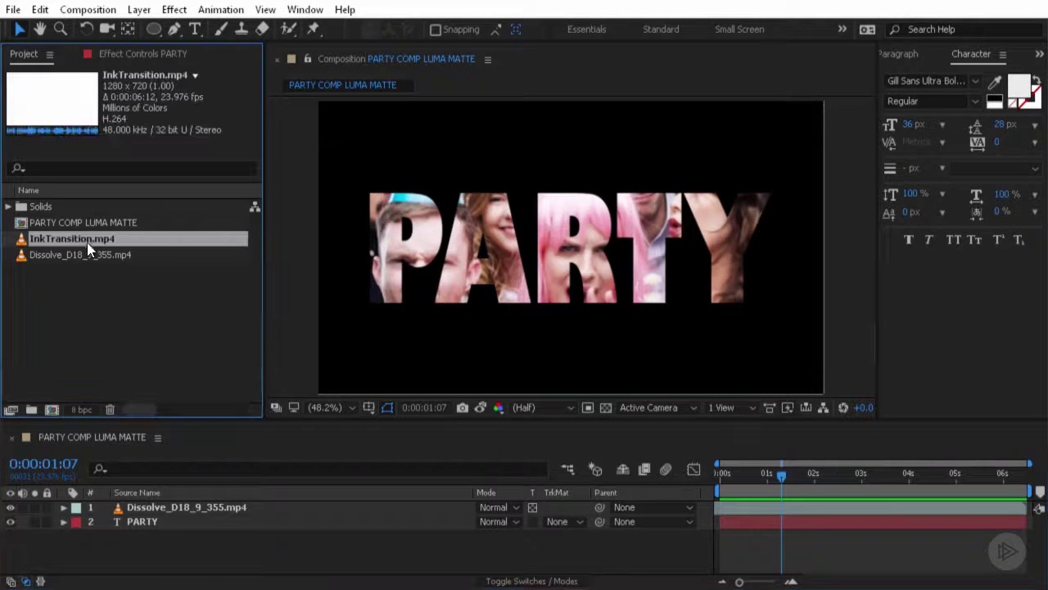
{"action": "left_click", "coordinate": [91, 255], "text": "shift"}
{"action": "left_click_drag", "start_coordinate": [94, 239], "coordinate": [167, 505]}
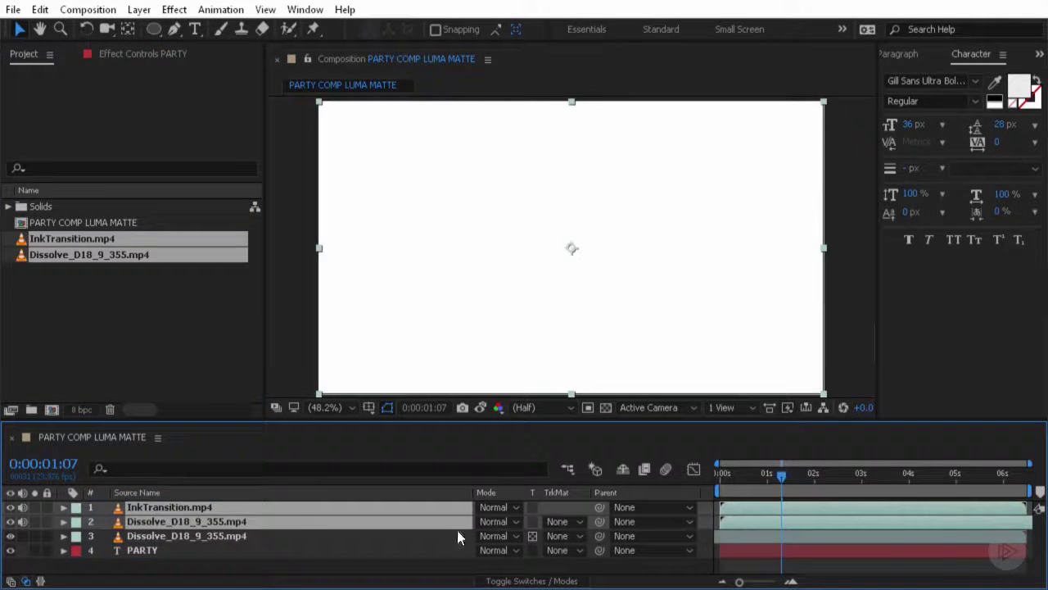
{"action": "left_click", "coordinate": [906, 475]}
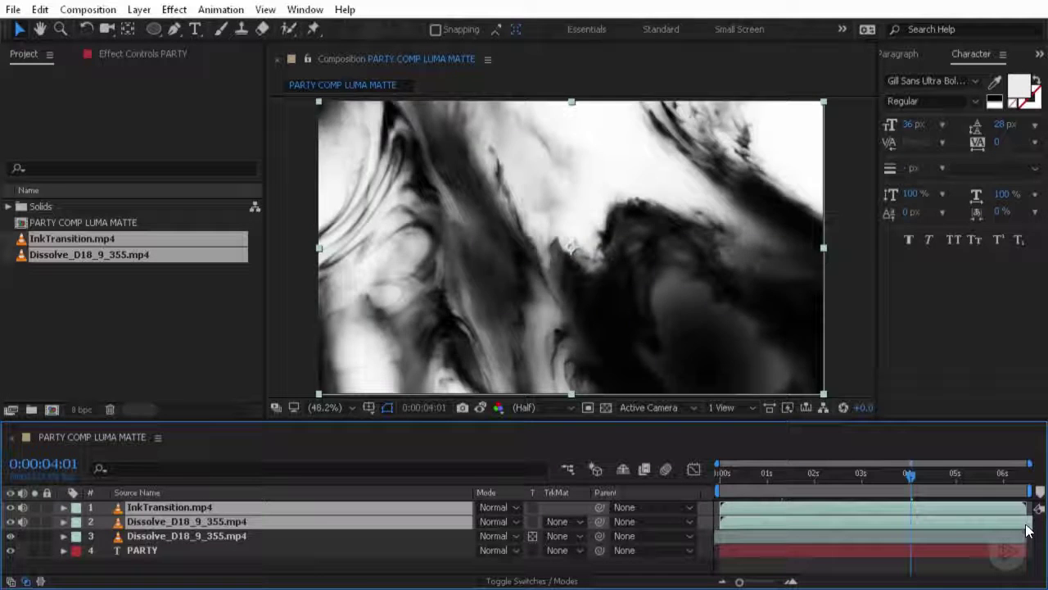
{"action": "left_click_drag", "start_coordinate": [1027, 508], "coordinate": [841, 527]}
{"action": "key", "text": "ctrl+z"}
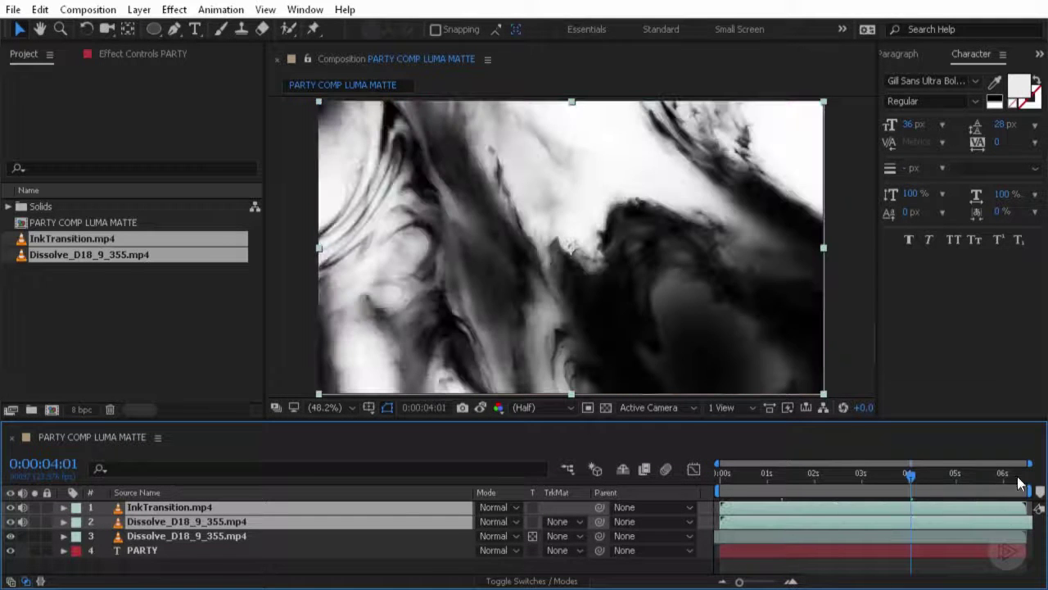
- Set the track matte of the upper Dissolve_D18_9_355.mp4 layer to Luma Inverted Matte "InkTransition.mp4"
{"action": "left_click", "coordinate": [1020, 481]}
{"action": "left_click", "coordinate": [228, 532]}
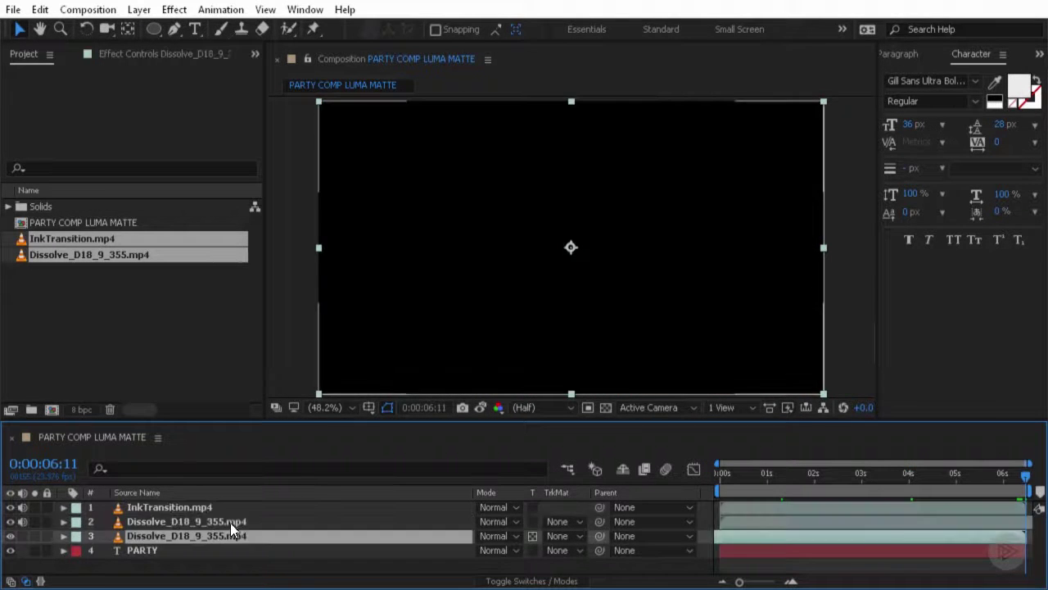
{"action": "left_click", "coordinate": [230, 523]}
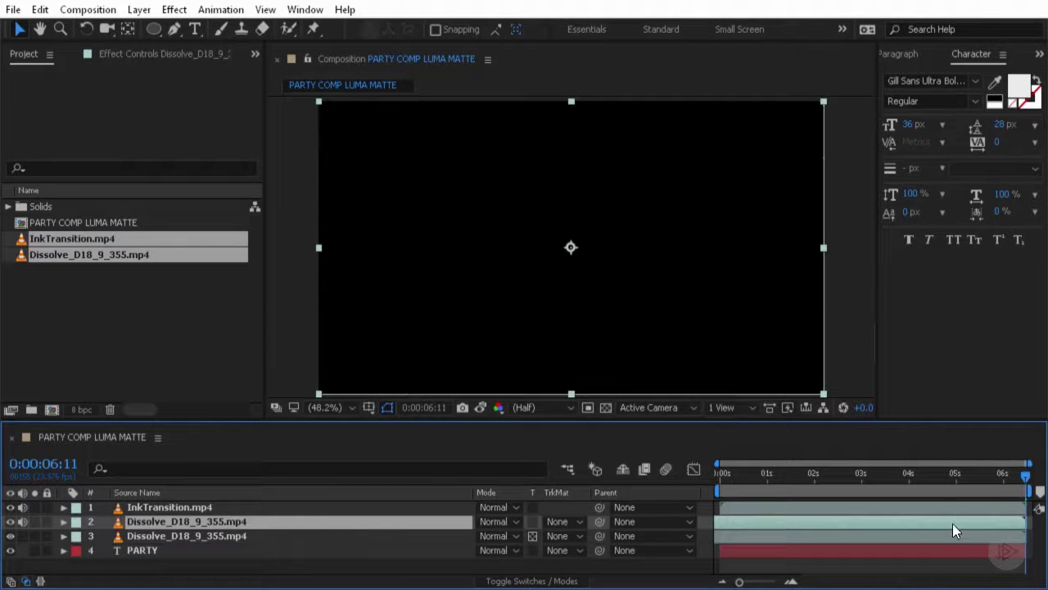
{"action": "mouse_move", "coordinate": [824, 472]}
{"action": "left_mouse_down"}
{"action": "mouse_move", "coordinate": [795, 500]}
{"action": "mouse_move", "coordinate": [720, 498]}
{"action": "mouse_move", "coordinate": [859, 536]}
{"action": "mouse_move", "coordinate": [971, 538]}
{"action": "mouse_move", "coordinate": [744, 526]}
{"action": "mouse_move", "coordinate": [924, 540]}
{"action": "left_mouse_up"}
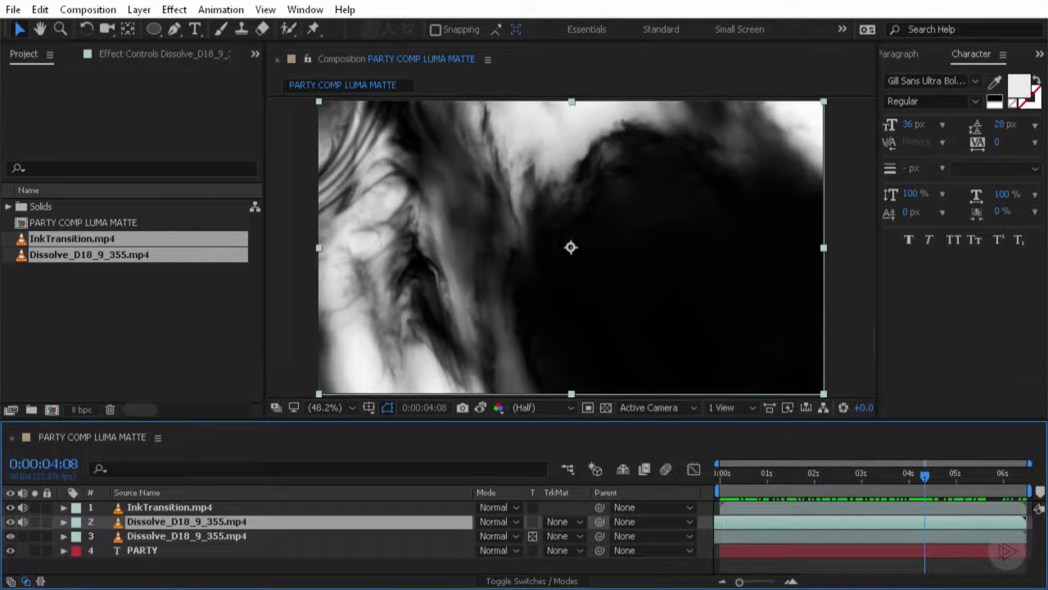
{"action": "left_click", "coordinate": [558, 520]}
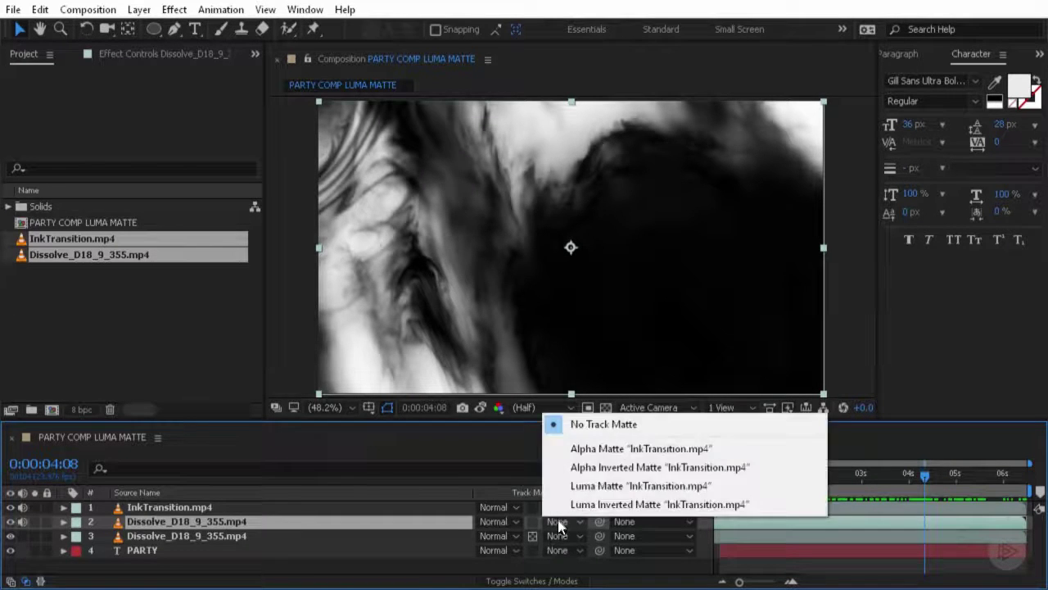
{"action": "left_click", "coordinate": [595, 503]}
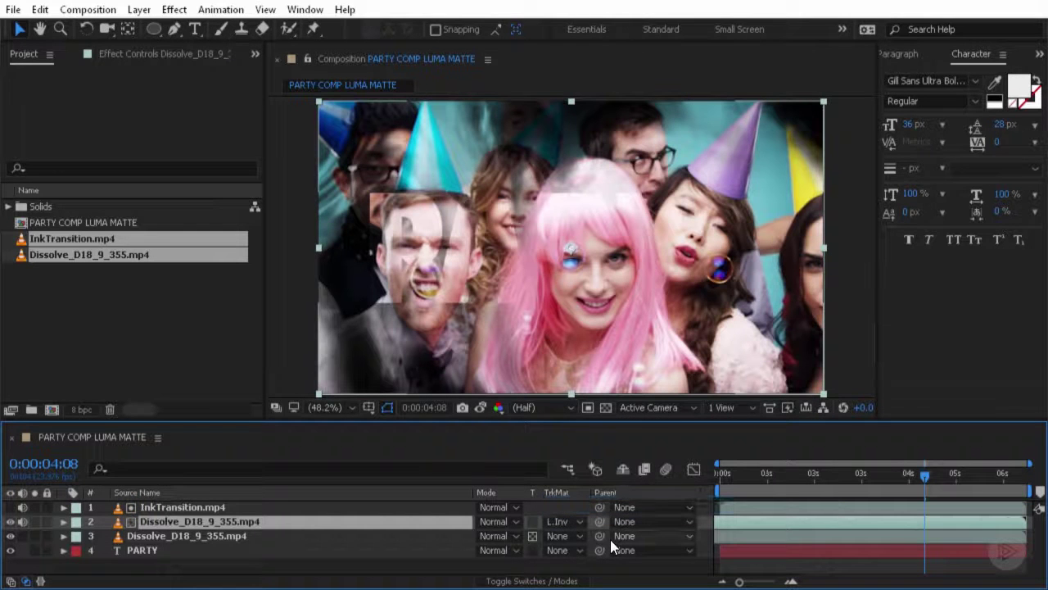
- Scrub the opening seconds of the composition to examine how the matted footage combines with the footage-filled title layers
{"action": "left_click", "coordinate": [788, 475]}
{"action": "mouse_move", "coordinate": [804, 480]}
{"action": "left_mouse_down"}
{"action": "mouse_move", "coordinate": [867, 483]}
{"action": "mouse_move", "coordinate": [722, 483]}
{"action": "mouse_move", "coordinate": [762, 501]}
{"action": "mouse_move", "coordinate": [873, 515]}
{"action": "mouse_move", "coordinate": [943, 499]}
{"action": "mouse_move", "coordinate": [731, 504]}
{"action": "left_mouse_up"}
{"action": "left_click", "coordinate": [174, 537]}
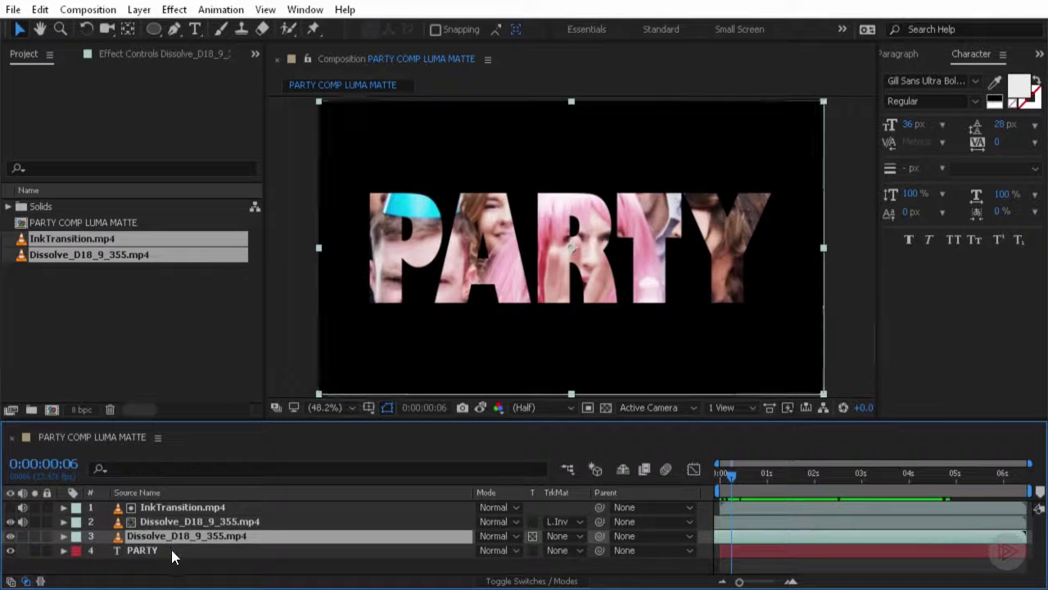
{"action": "left_click", "coordinate": [171, 550]}
{"action": "left_click", "coordinate": [746, 475]}
{"action": "left_click_drag", "start_coordinate": [749, 478], "coordinate": [816, 507]}
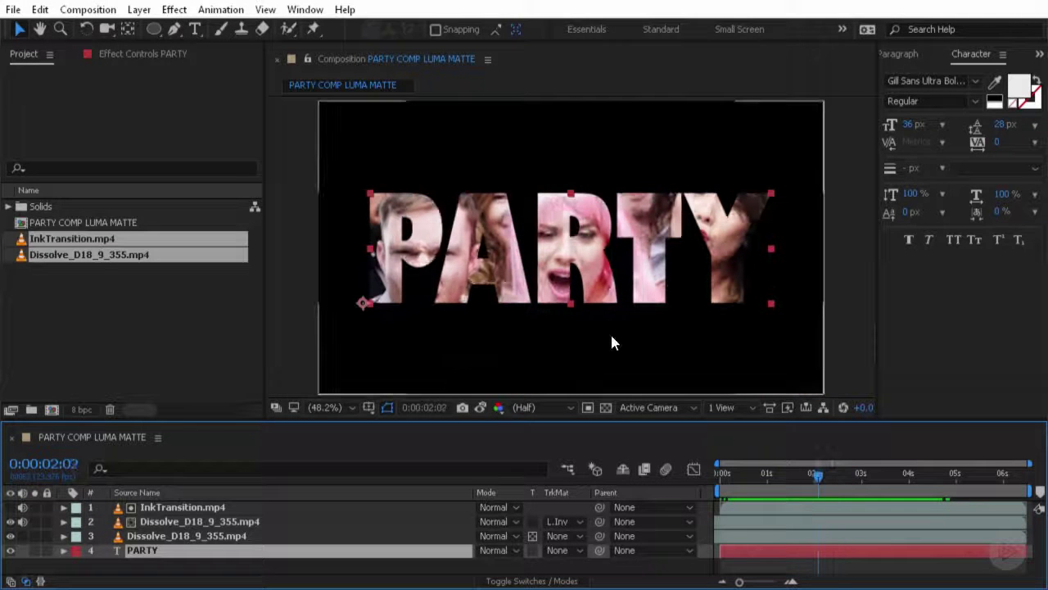
- Hide the PARTY text layer, preview the ink-matted footage on its own, and turn the text layer's visibility back on
{"action": "left_click", "coordinate": [12, 550]}
{"action": "left_click_drag", "start_coordinate": [729, 479], "coordinate": [827, 494]}
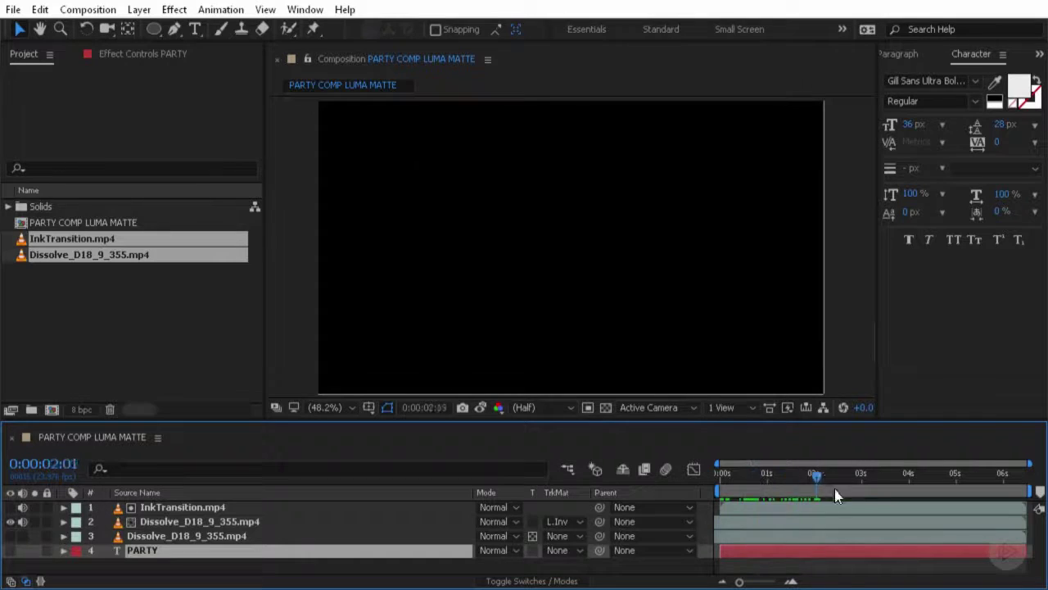
{"action": "key", "text": "space"}
{"action": "left_click_drag", "start_coordinate": [954, 499], "coordinate": [893, 498]}
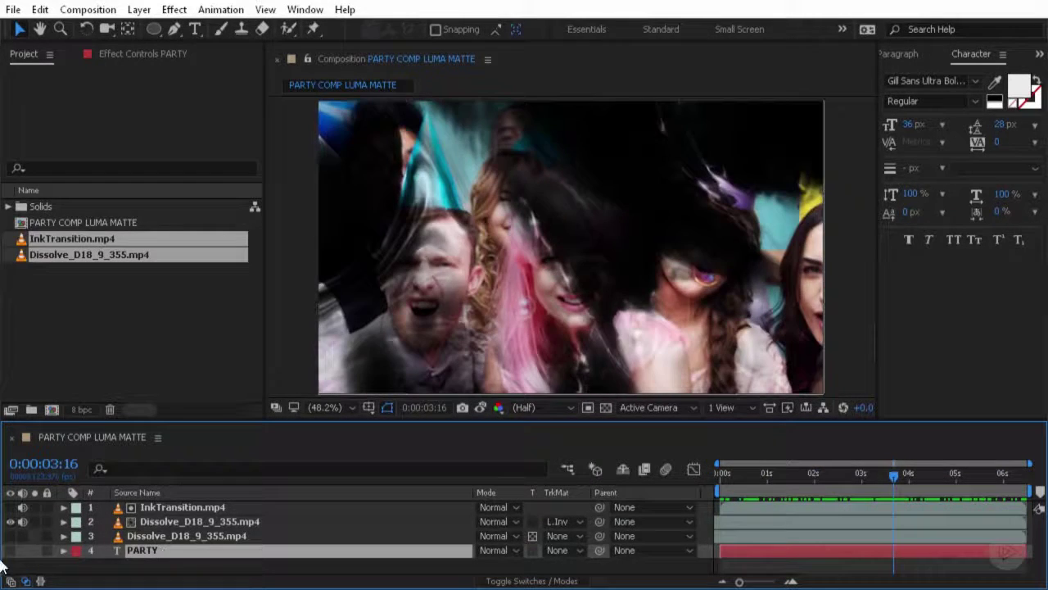
{"action": "left_click", "coordinate": [11, 551]}
- Return to the start of the composition and preview the complete ink transition from the PARTY title to the full footage
{"action": "left_click_drag", "start_coordinate": [778, 475], "coordinate": [762, 477]}
{"action": "key", "text": "Home"}
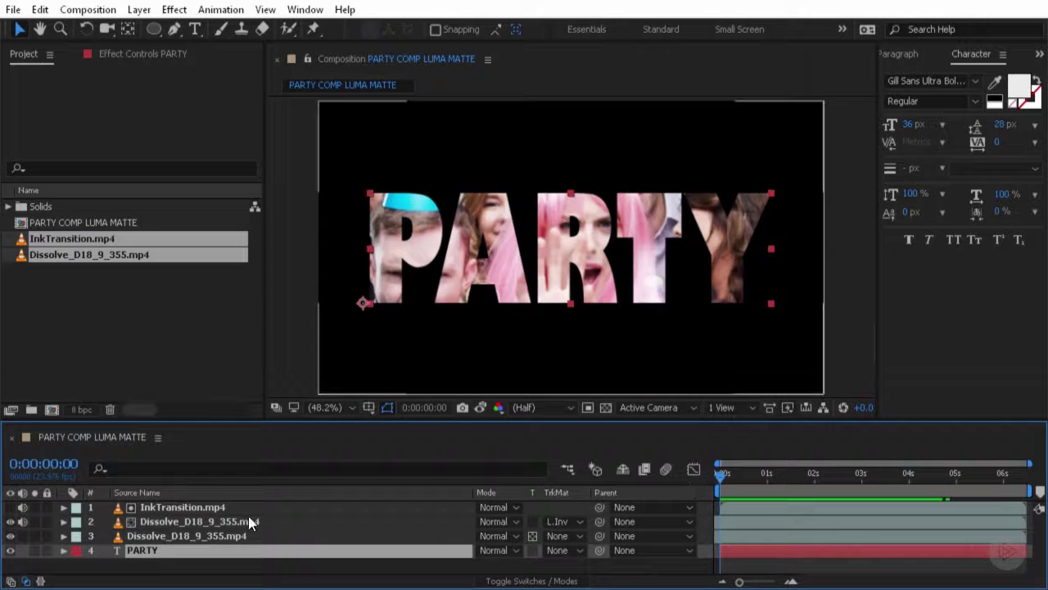
{"action": "left_click_drag", "start_coordinate": [722, 475], "coordinate": [904, 510]}
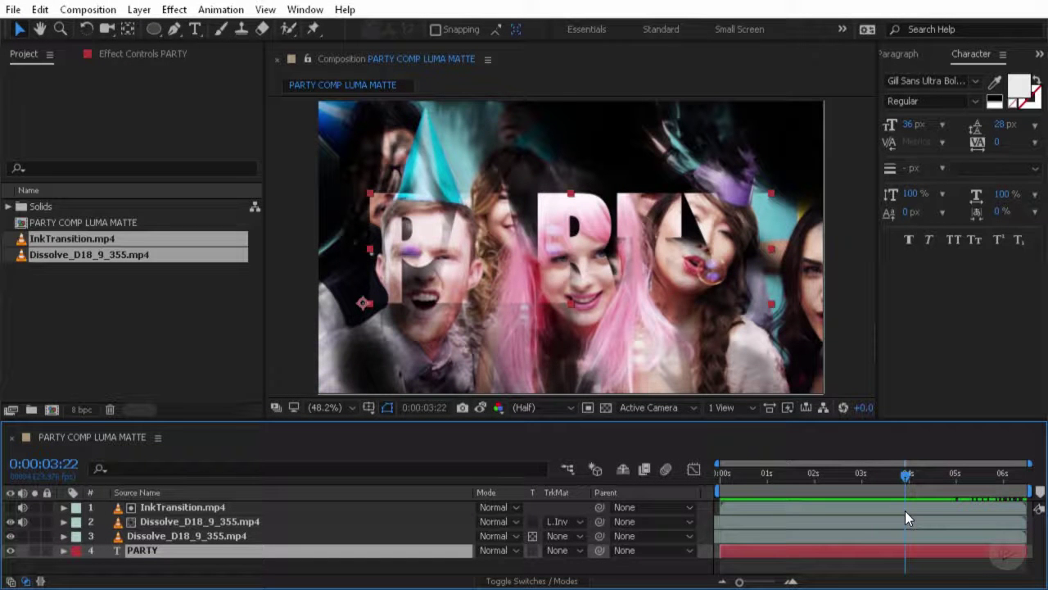
{"action": "key", "text": "space"}
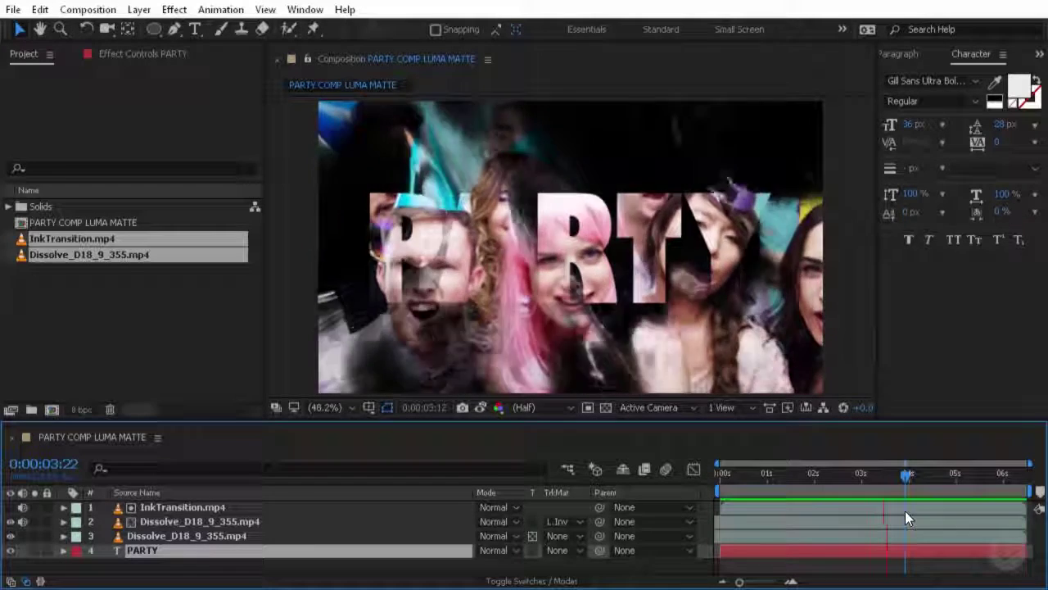